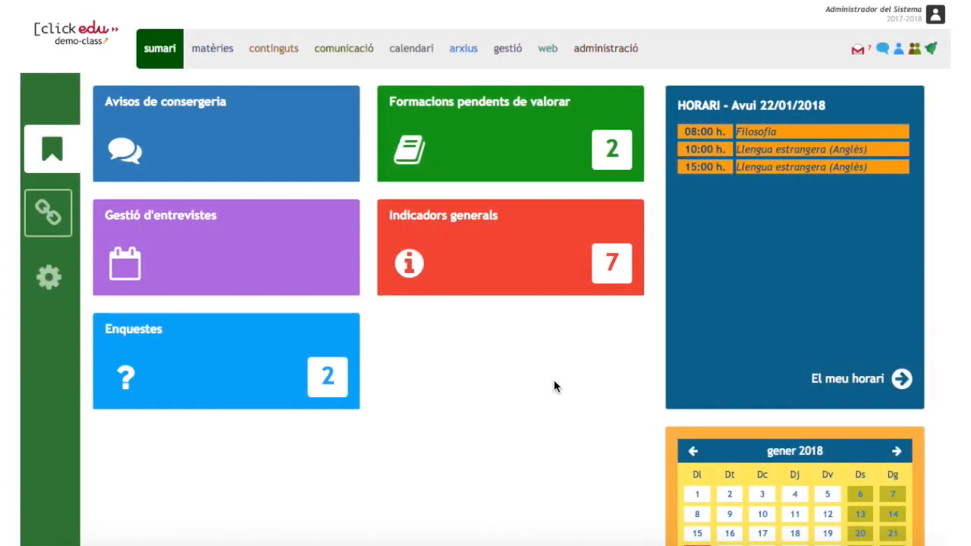
Step: Open class 3ESOB's evaluations from the administration documentation and start writing the 1a Avaluació acta
left_click(614, 49)
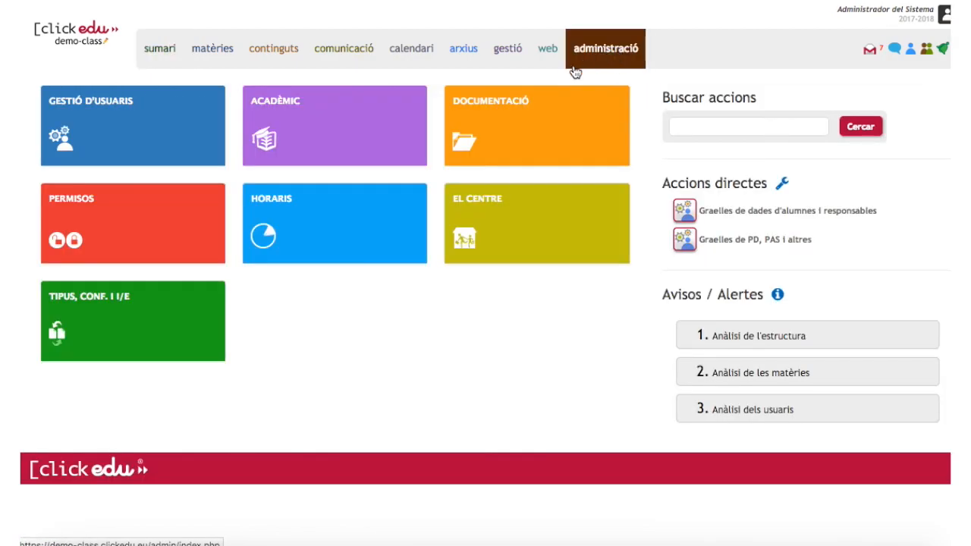
left_click(511, 132)
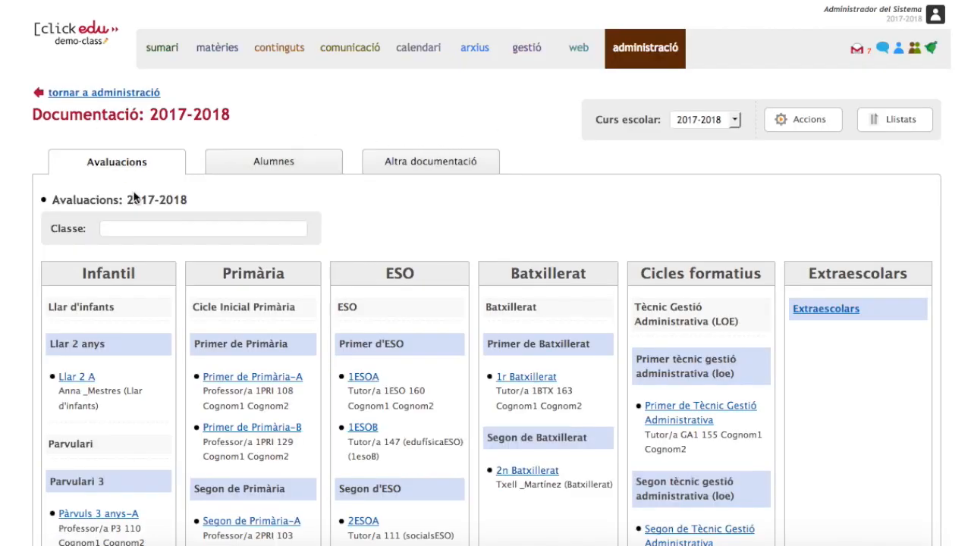
scroll(331, 240, "down", 3)
scroll(362, 283, "down", 4)
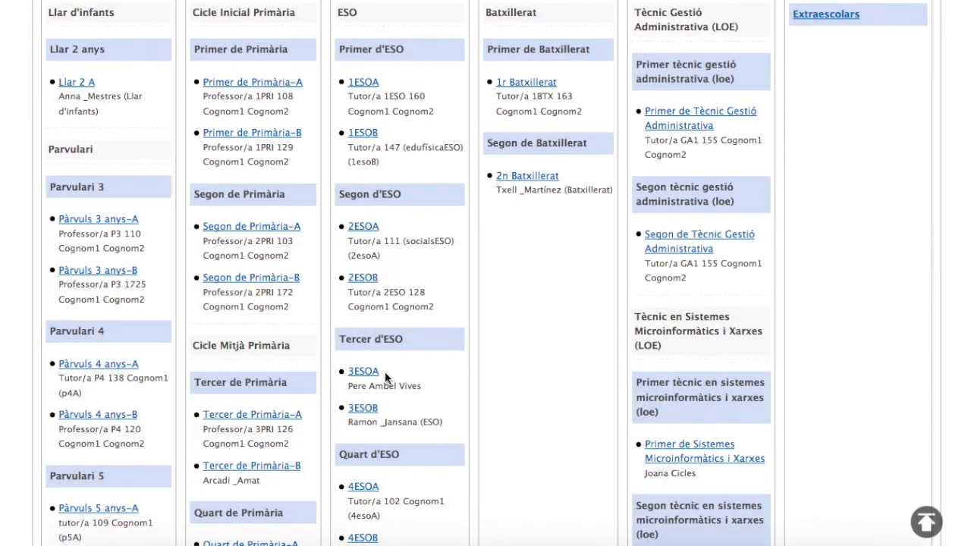
left_click(370, 413)
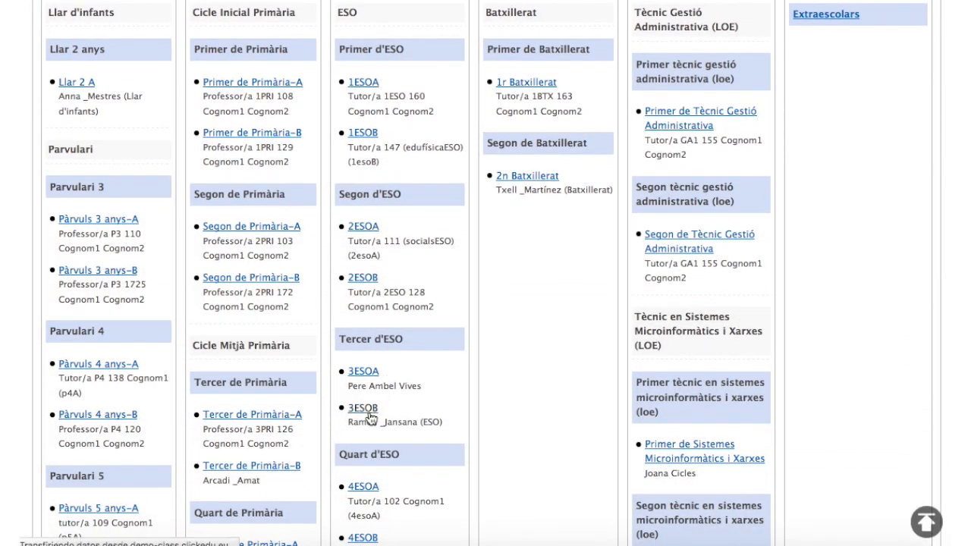
scroll(369, 410, "down", 10)
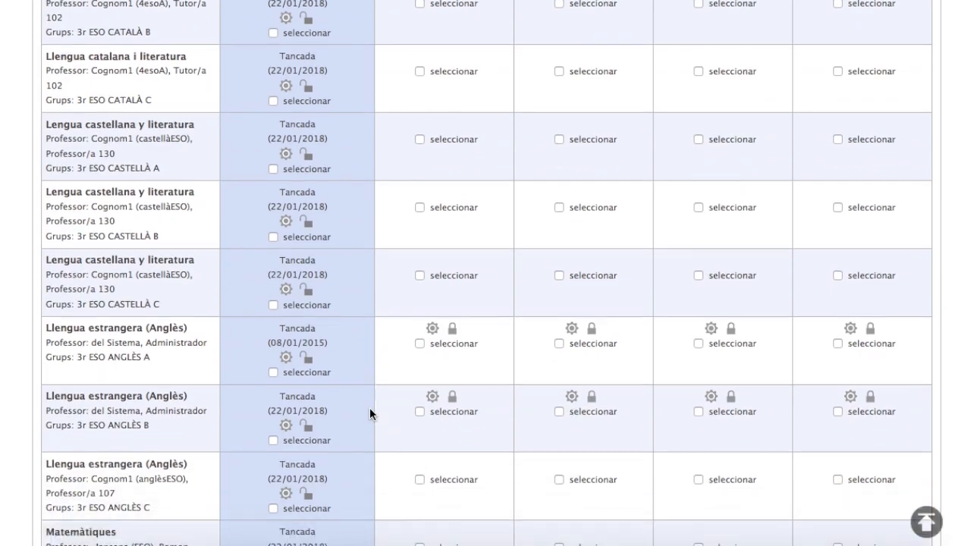
scroll(369, 407, "down", 10)
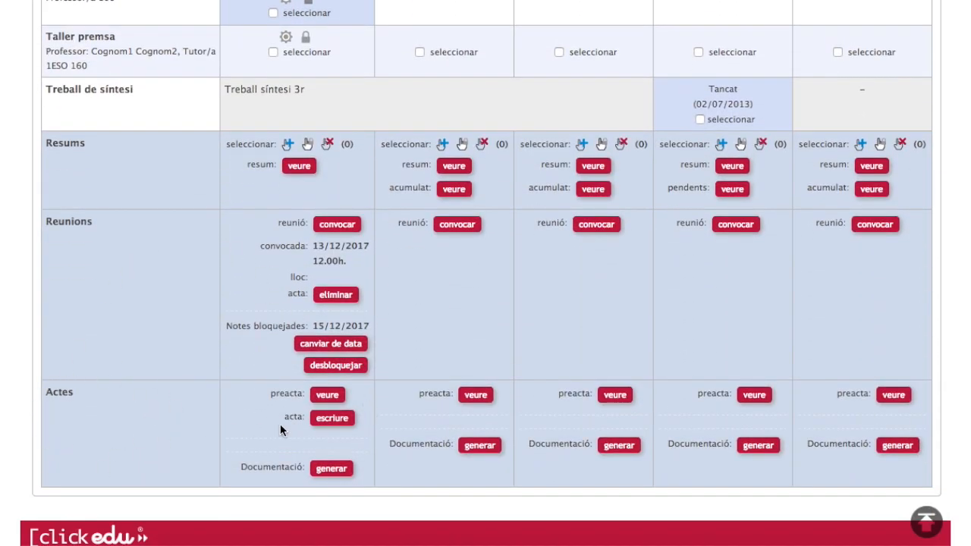
left_click(331, 418)
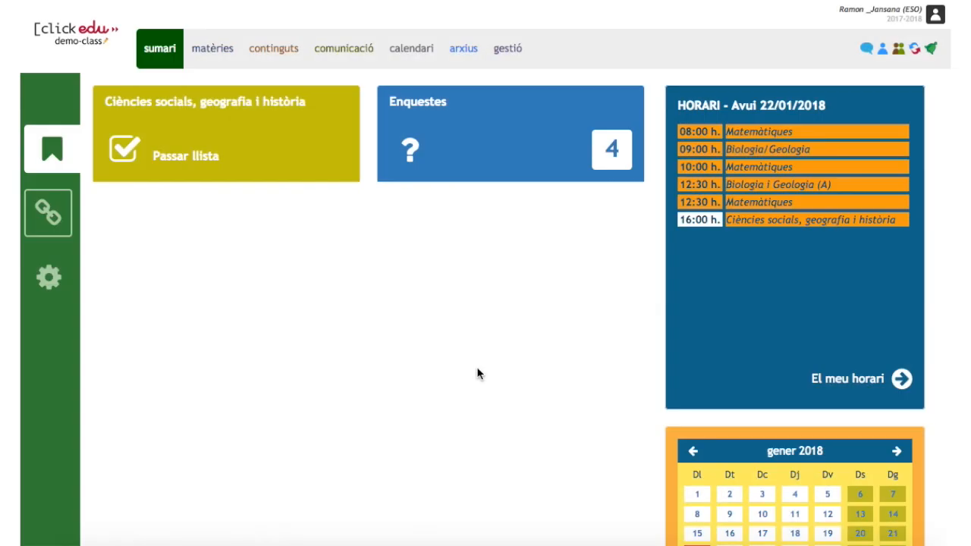
Step: From the tutor's subjects area, open the evaluations of class 3ESOB and start writing the 1a Avaluació acta
left_click(213, 50)
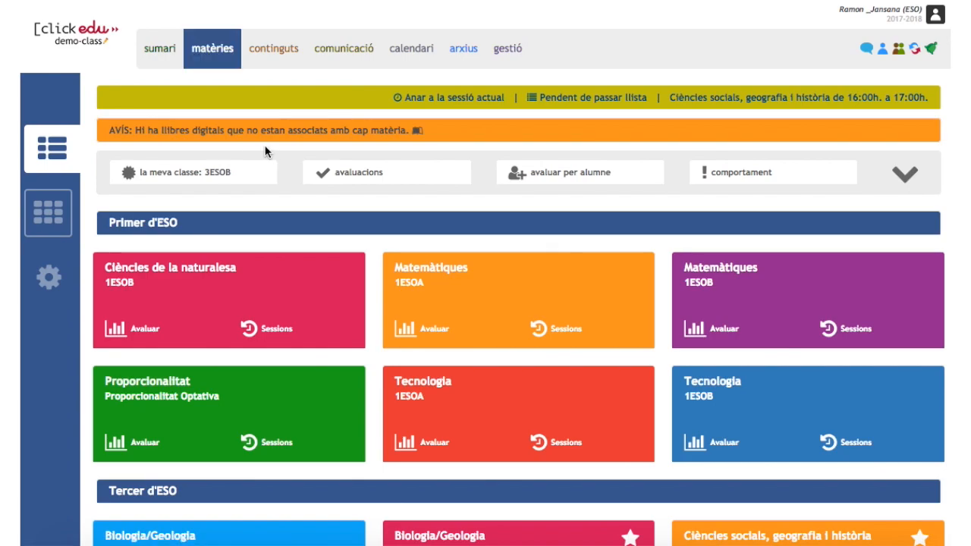
left_click(364, 173)
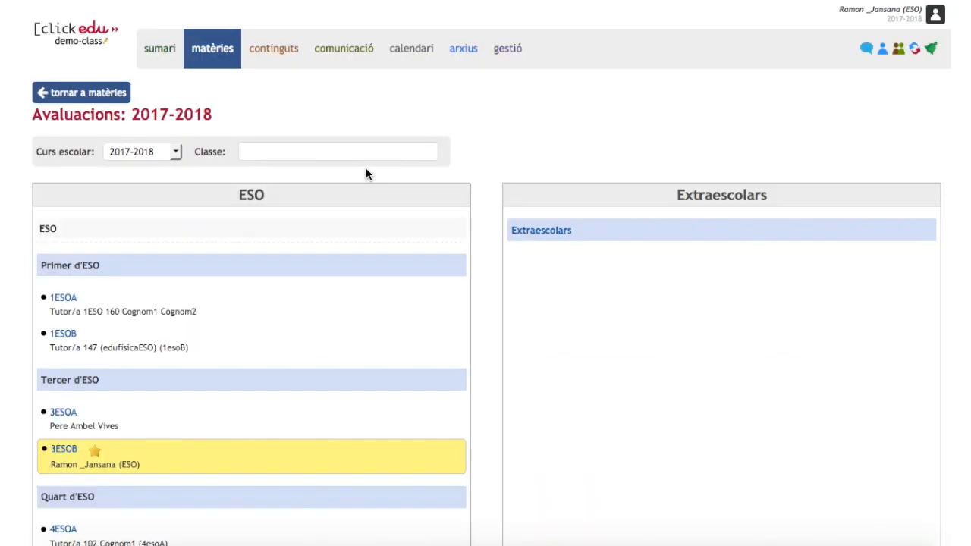
left_click(60, 452)
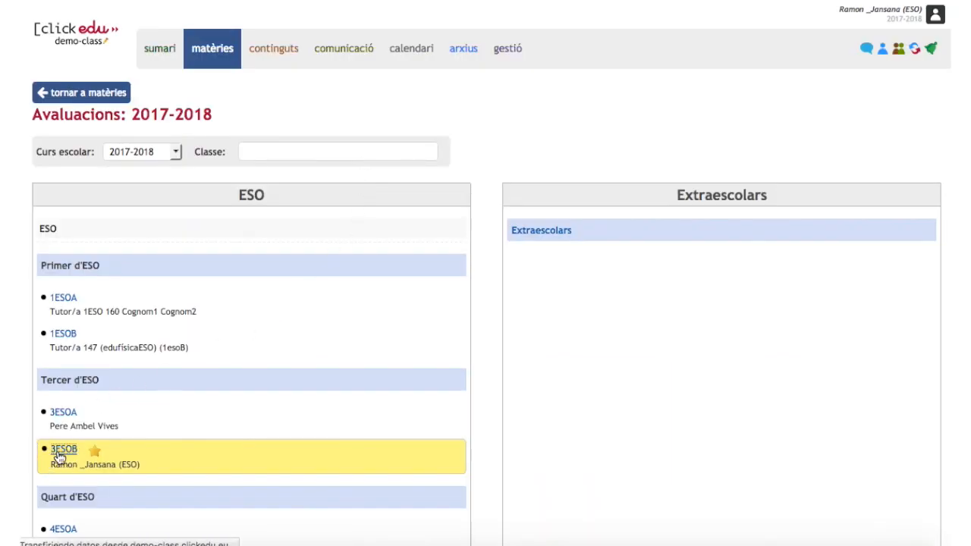
scroll(254, 435, "down", 8)
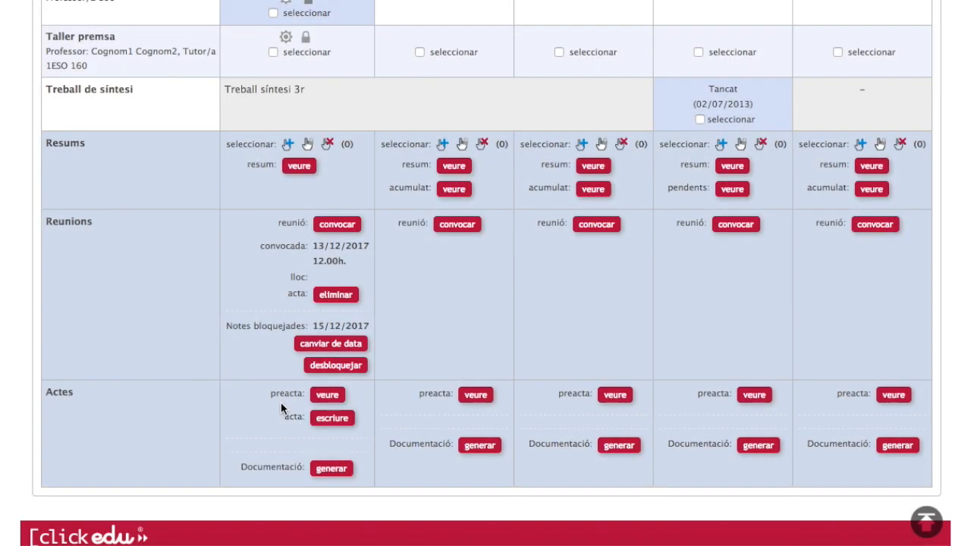
left_click(333, 419)
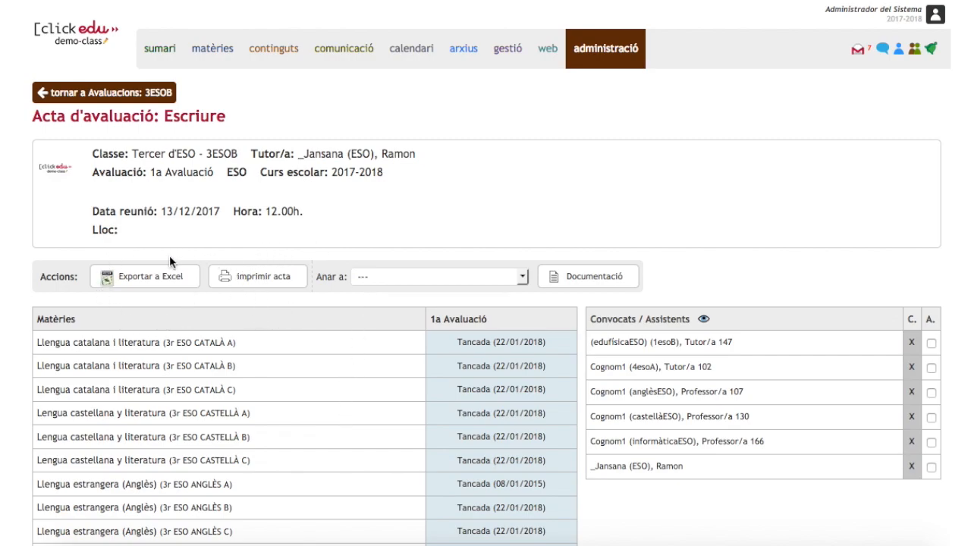
Step: Mark all the summoned teachers as attendees of the evaluation meeting
scroll(329, 390, "down", 5)
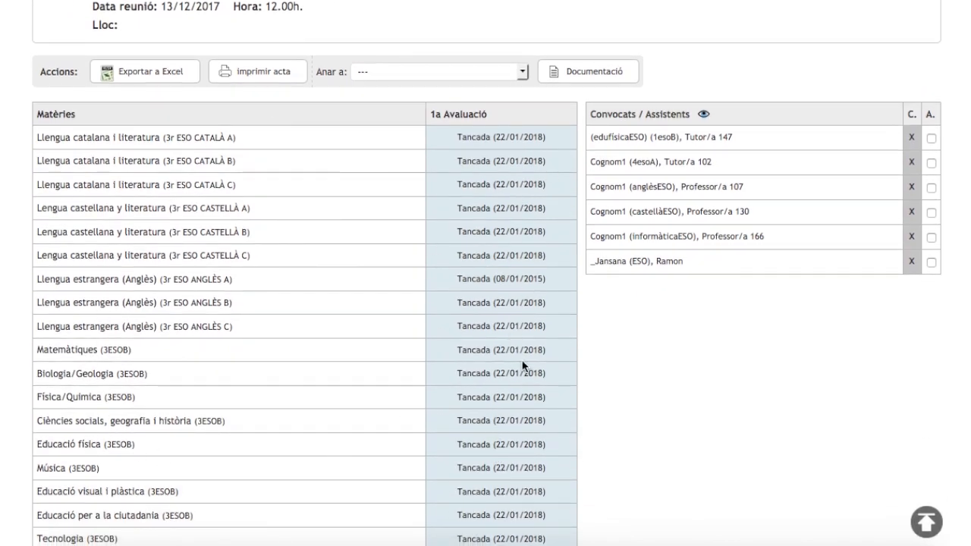
left_click(930, 138)
left_click(931, 163)
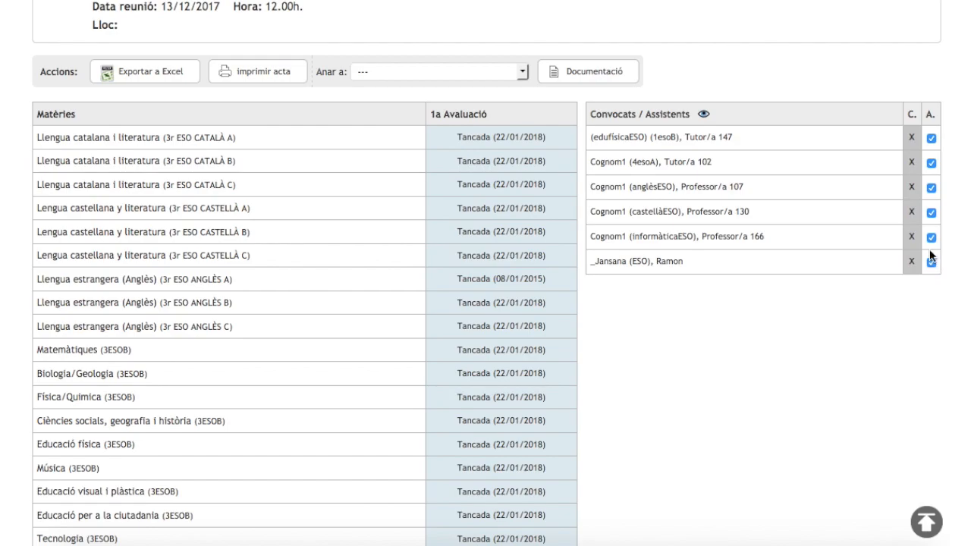
Step: Reveal the teachers who were not summoned, mark the plàsticaESO teacher as an attendee, and collapse the list again
left_click(704, 115)
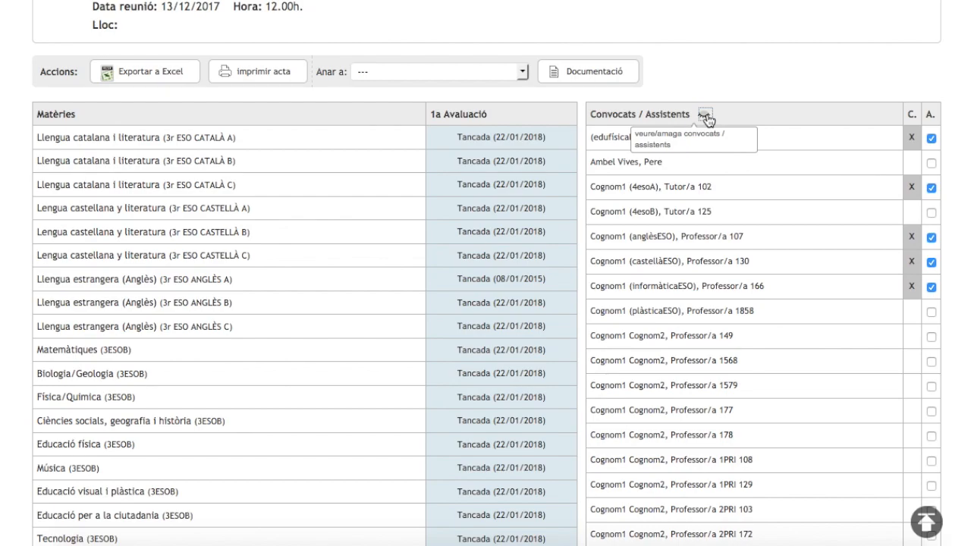
left_click(931, 312)
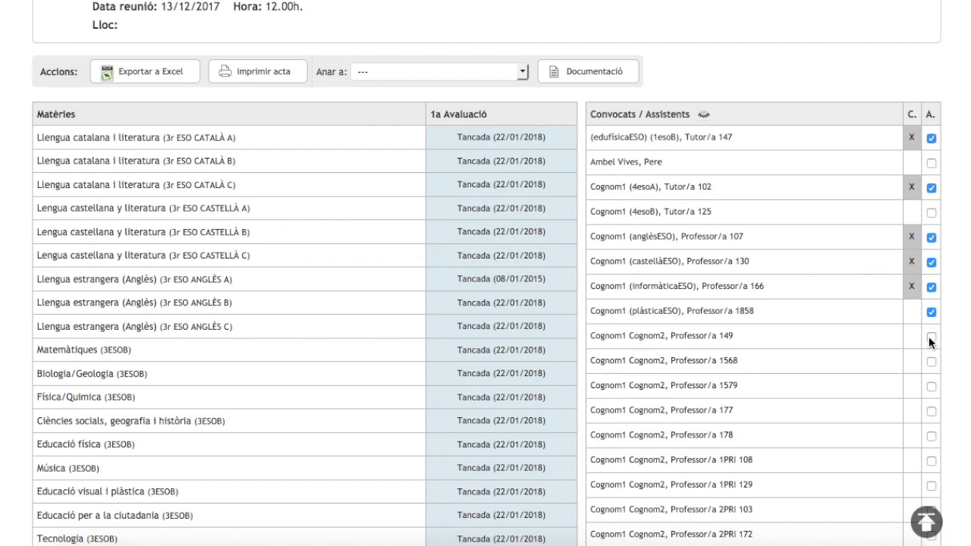
left_click(704, 114)
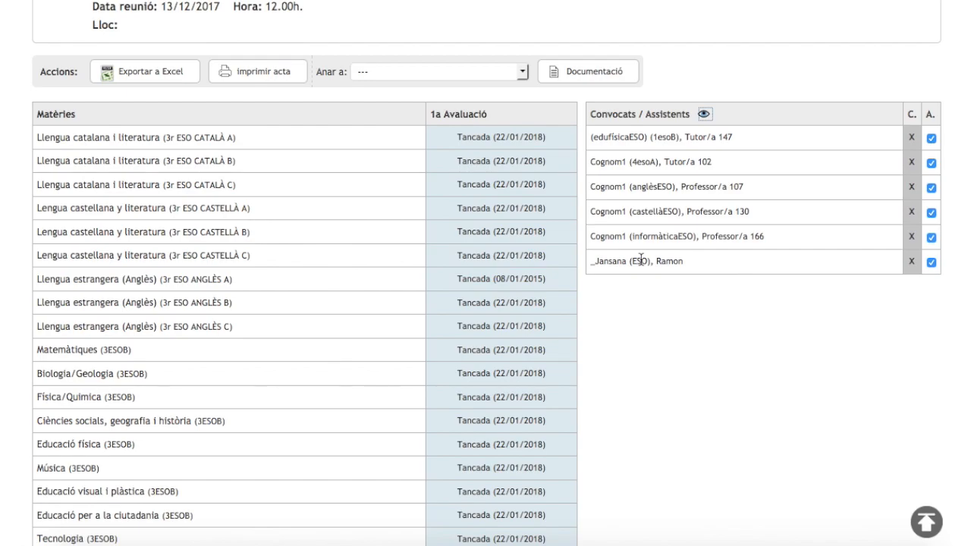
Step: Set the first student's grade in Ciències socials, geografia i història to 8
scroll(640, 260, "down", 7)
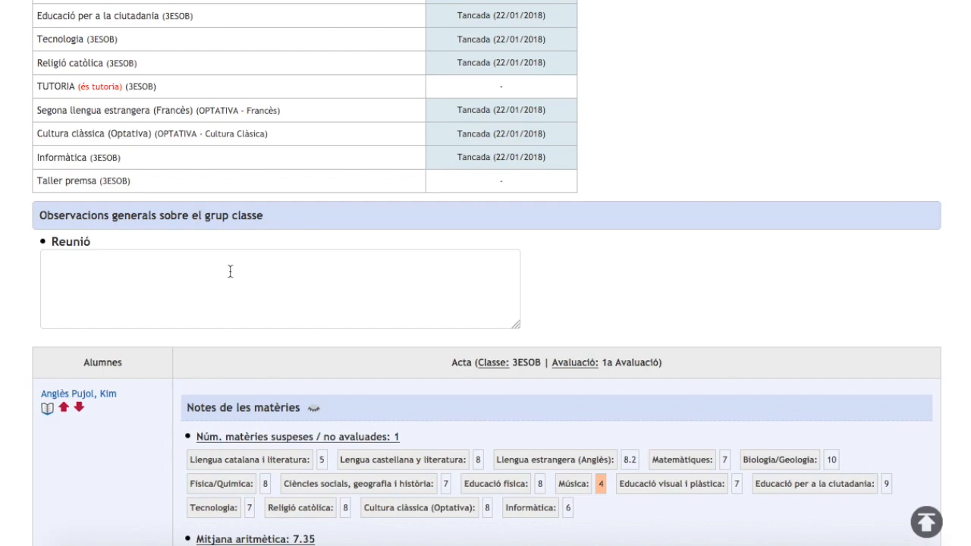
scroll(230, 271, "down", 2)
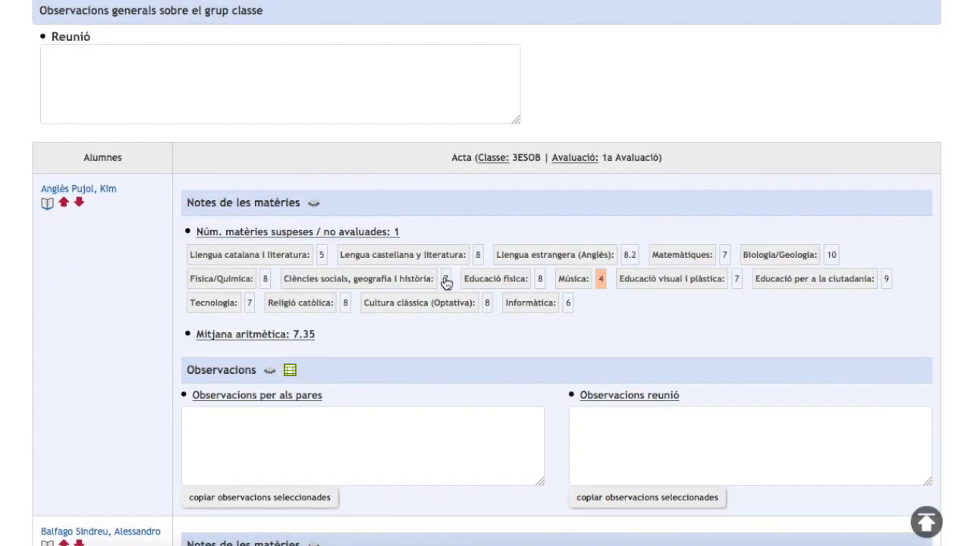
left_click(446, 280)
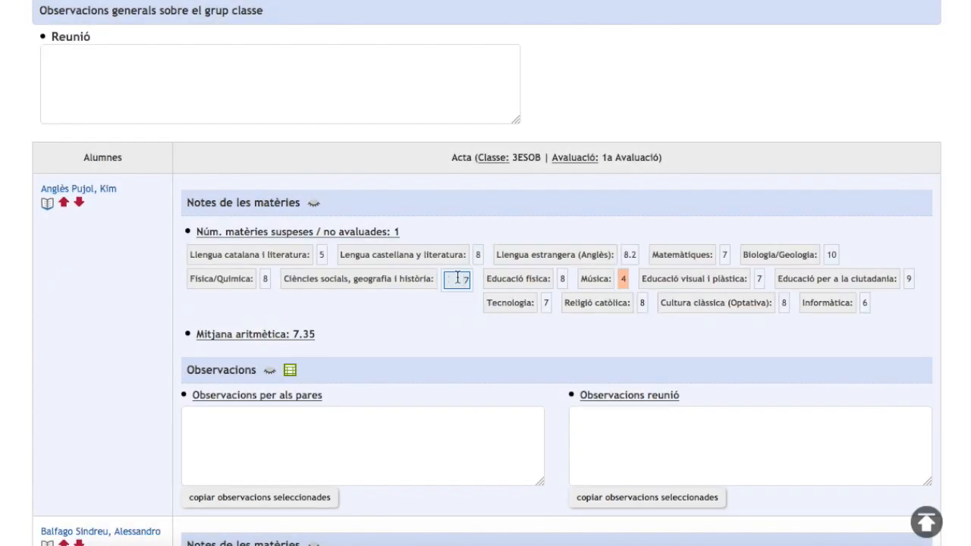
key("BackSpace")
type("8")
key("Return")
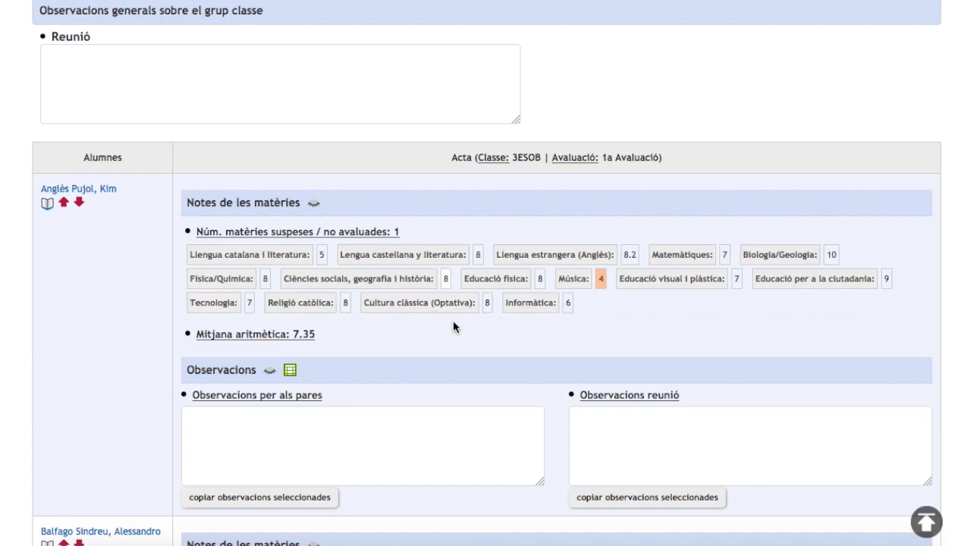
Step: Add the generic phrases from "La seva actitud a classe és bona" through "Pot millorar la seva actitud a classe" to the first student's parent and meeting observations
scroll(307, 419, "down", 2)
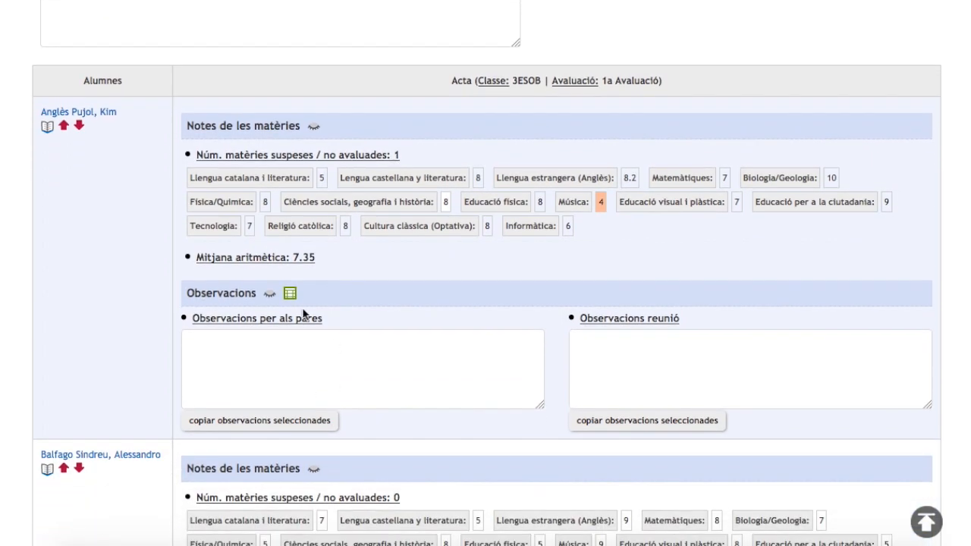
left_click(218, 360)
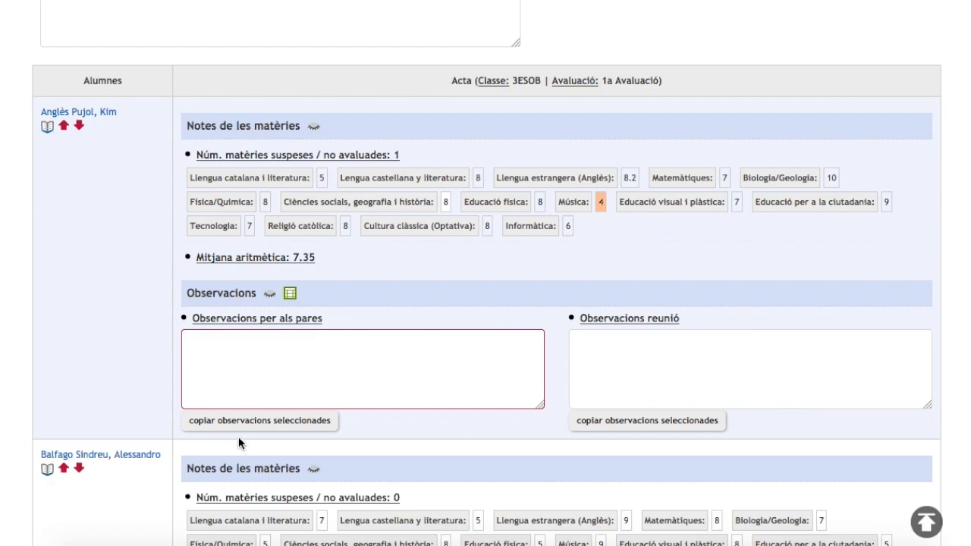
left_click(291, 294)
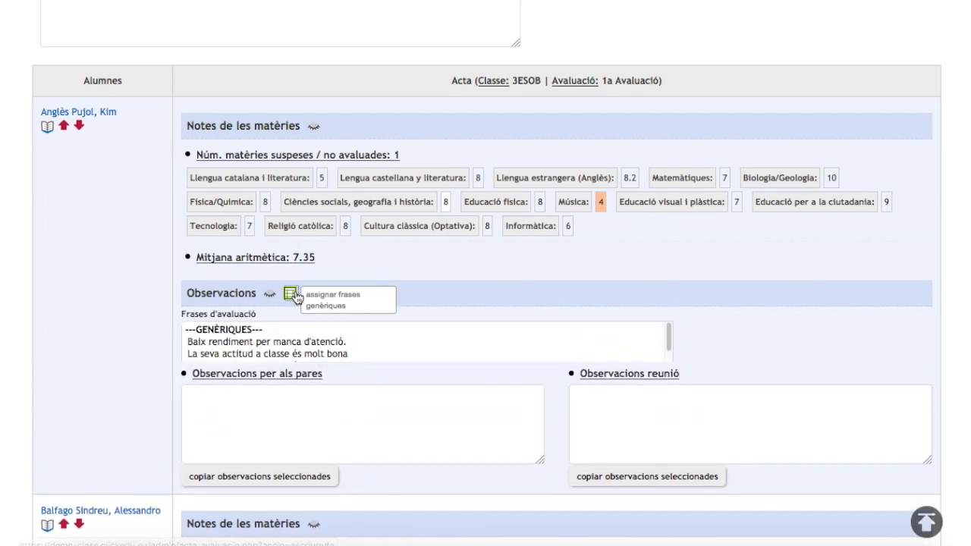
scroll(295, 295, "down", 1)
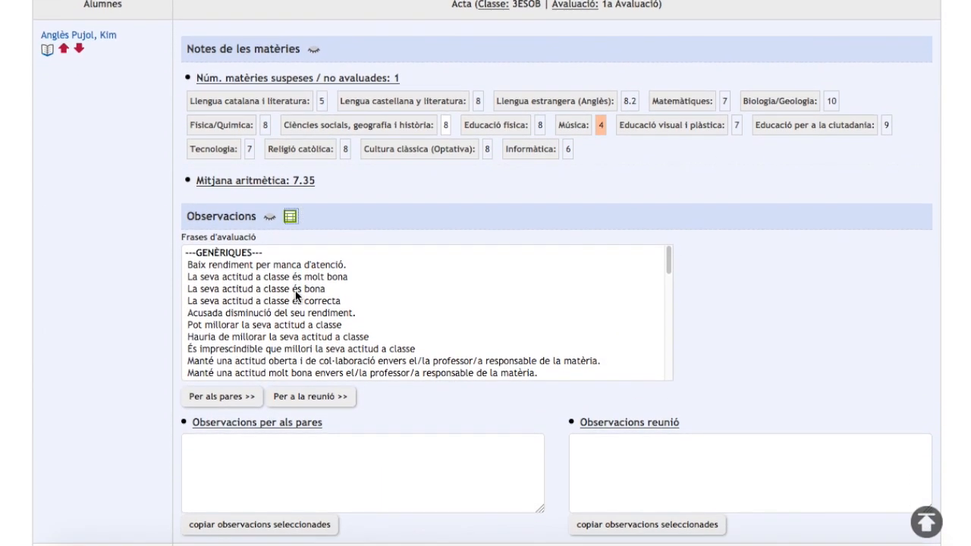
scroll(295, 295, "down", 2)
left_click_drag(296, 265, 325, 301)
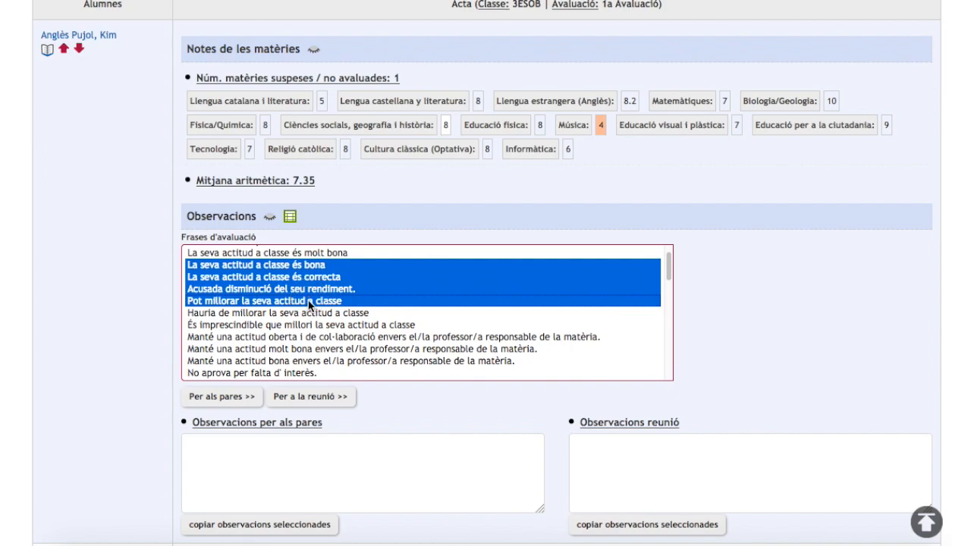
left_click(236, 396)
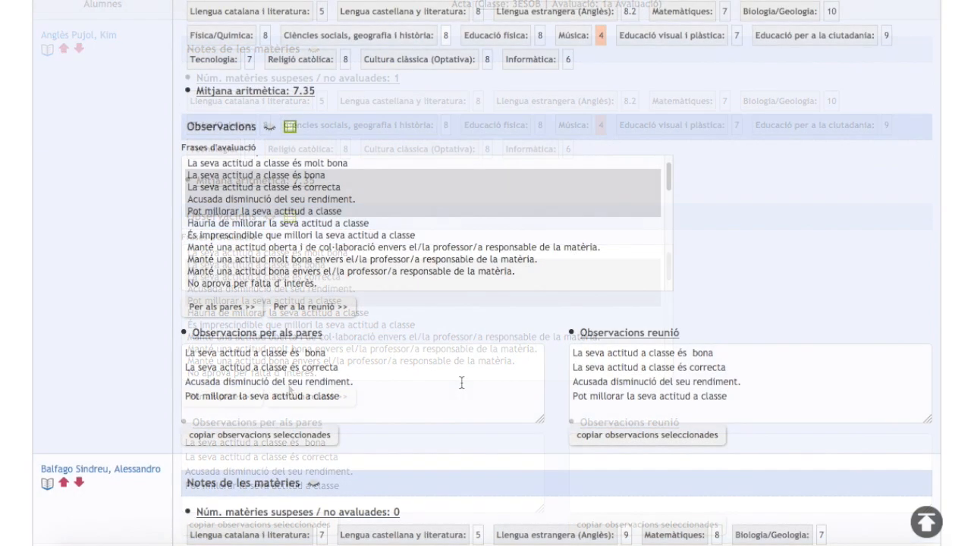
Step: Review the remaining students and the 1a Avaluació results summary, then save the acta and exit
scroll(147, 144, "up", 3)
mouse_move(95, 78)
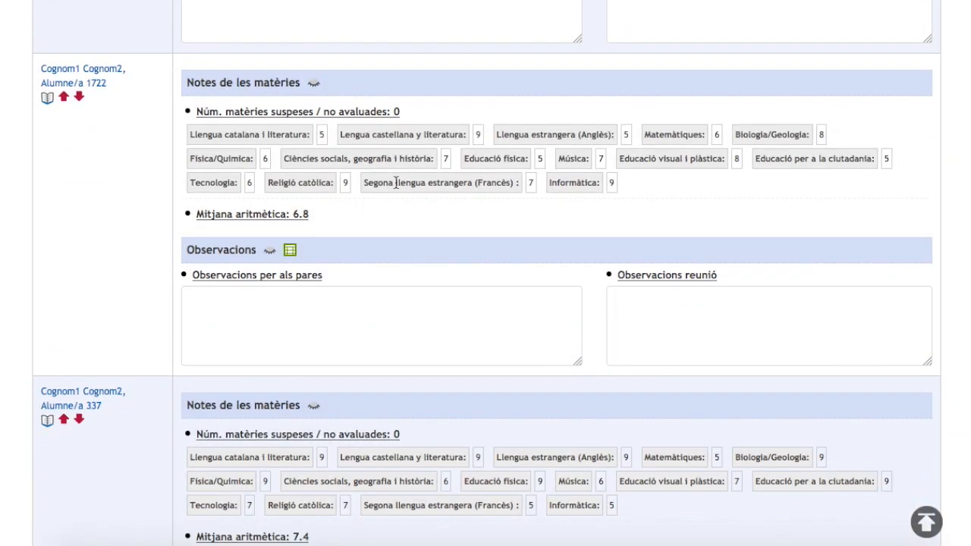
scroll(395, 183, "down", 20)
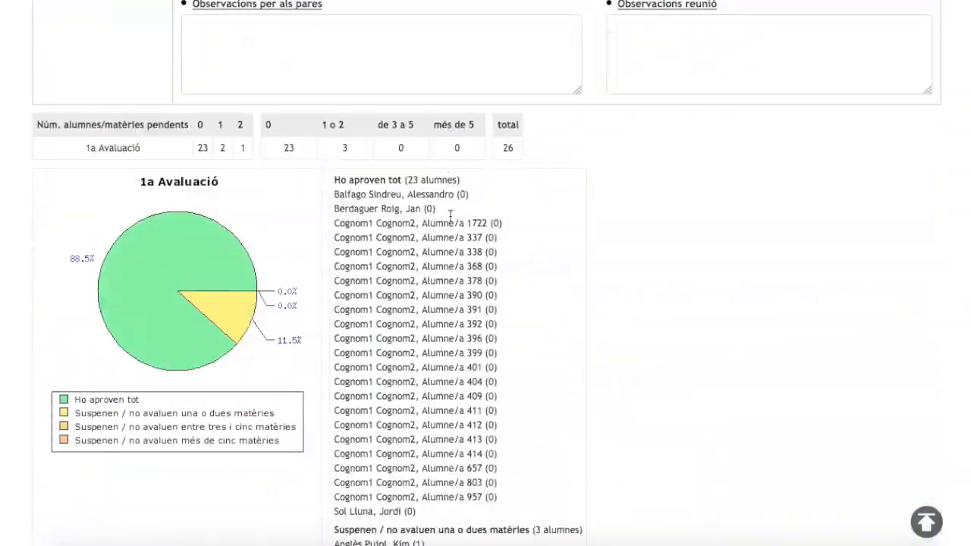
scroll(450, 218, "up", 2)
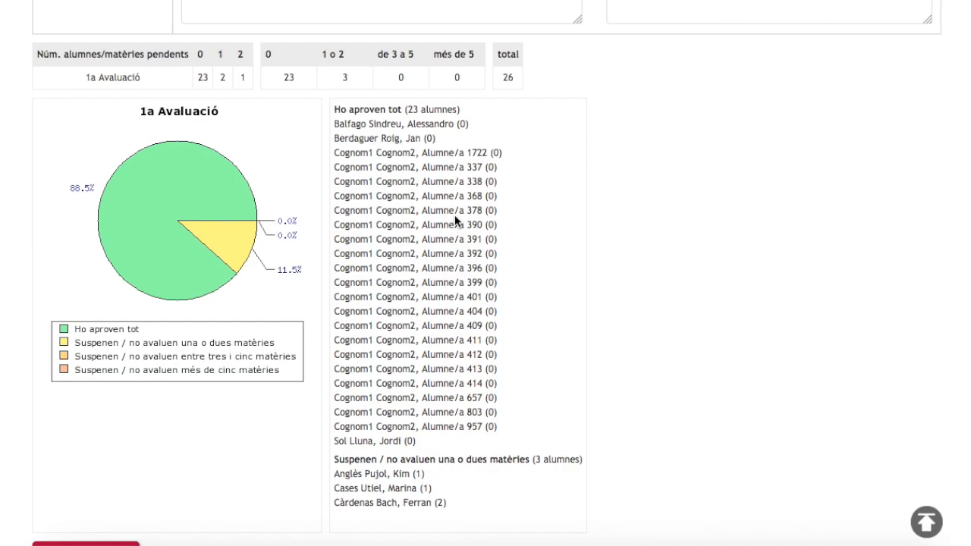
scroll(65, 495, "down", 2)
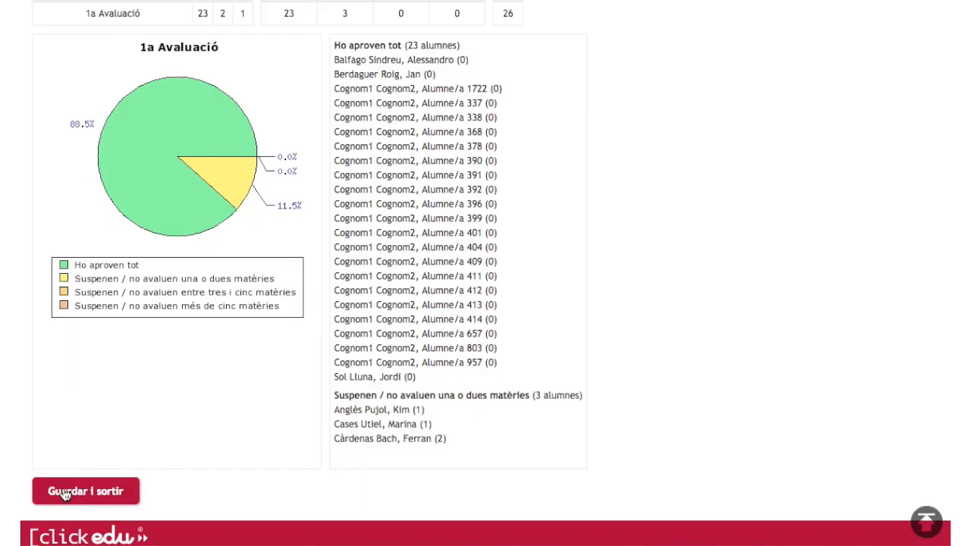
left_click(64, 494)
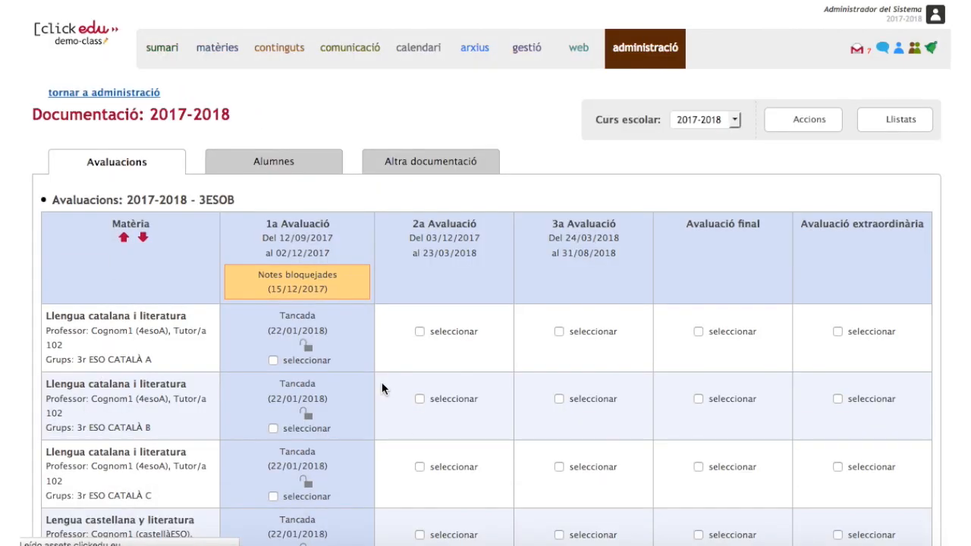
Step: Examine the 1a Avaluació entries in 3ESOB's Reunions and Actes sections, then return to the administration overview
scroll(381, 387, "down", 15)
scroll(381, 387, "down", 5)
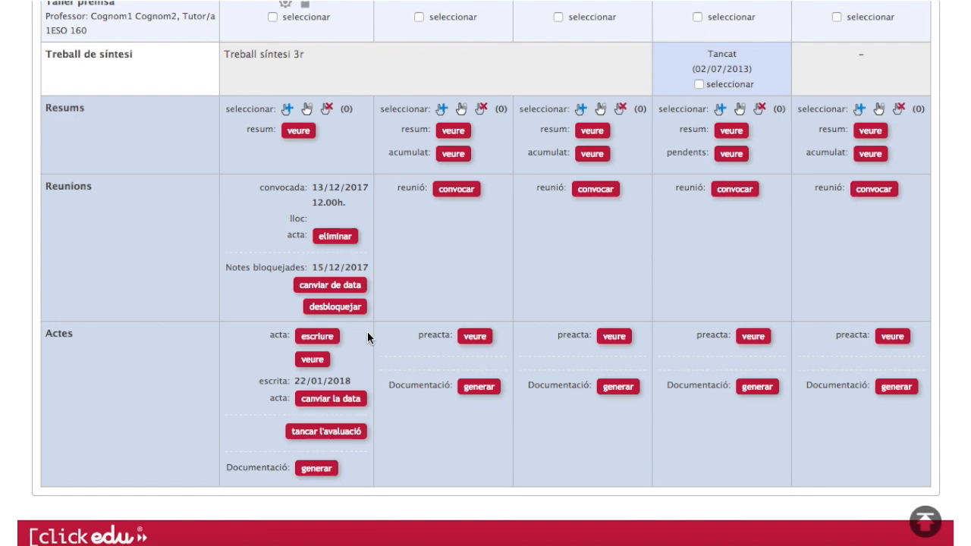
scroll(365, 332, "up", 15)
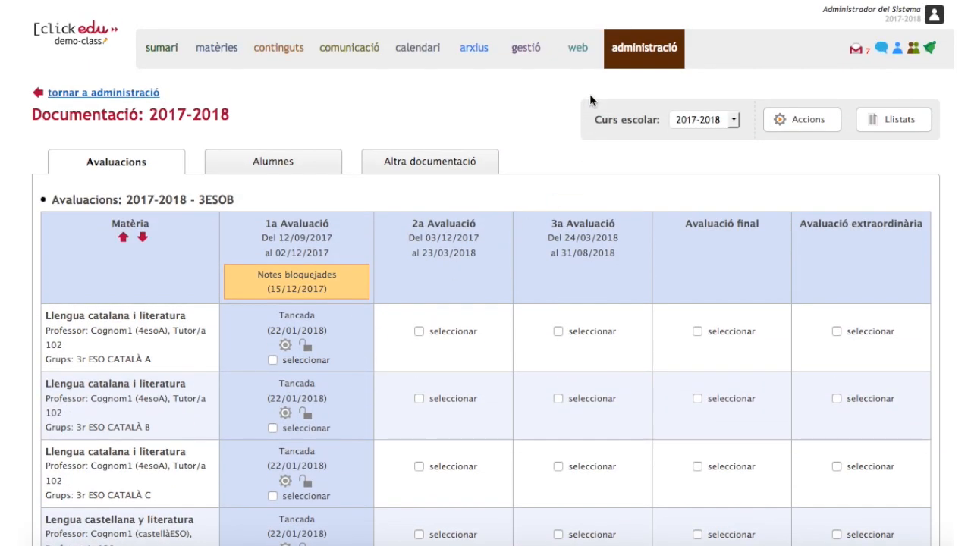
left_click(643, 54)
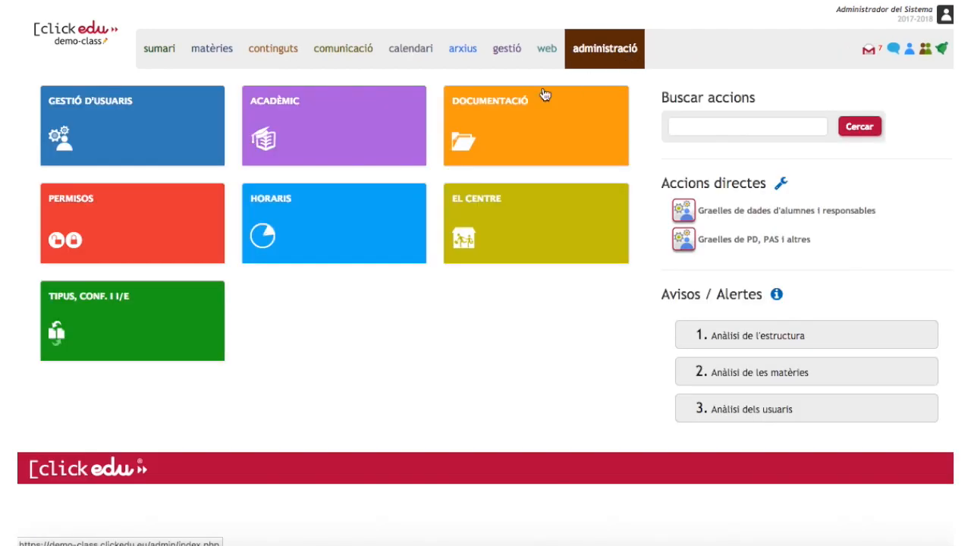
Step: Open the Acta d'avaluació configuration for the ESO stage of school year 2017-2018 and examine its Informació, Observacions and Notes settings
left_click(295, 122)
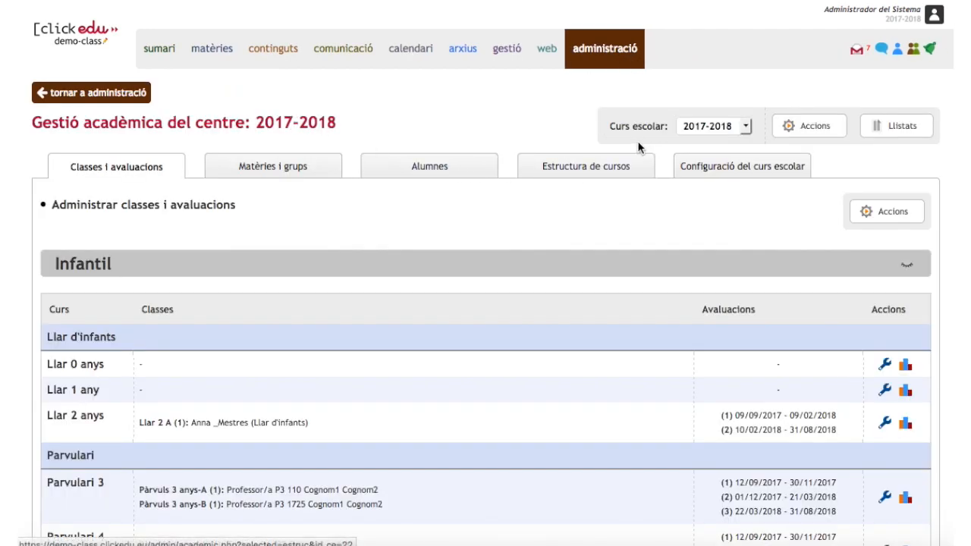
left_click(733, 167)
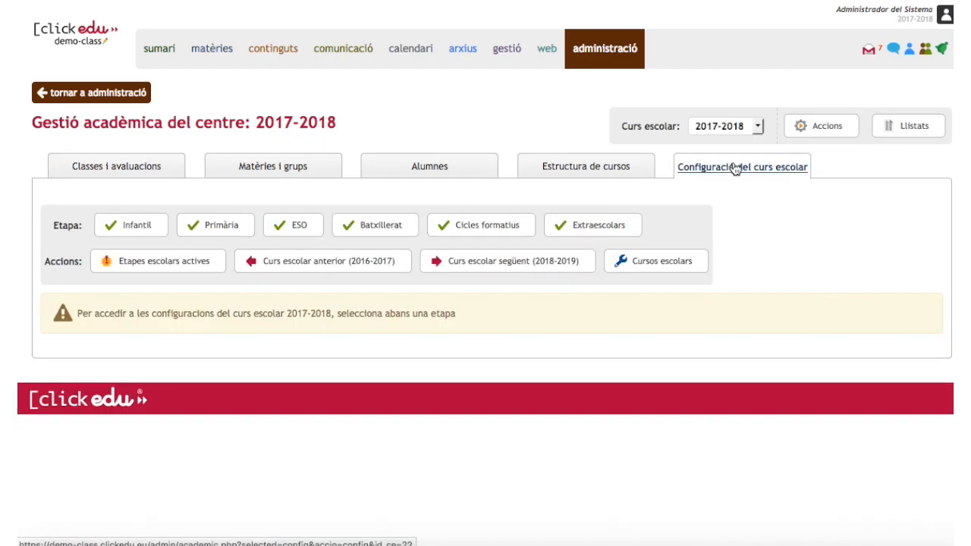
left_click(316, 232)
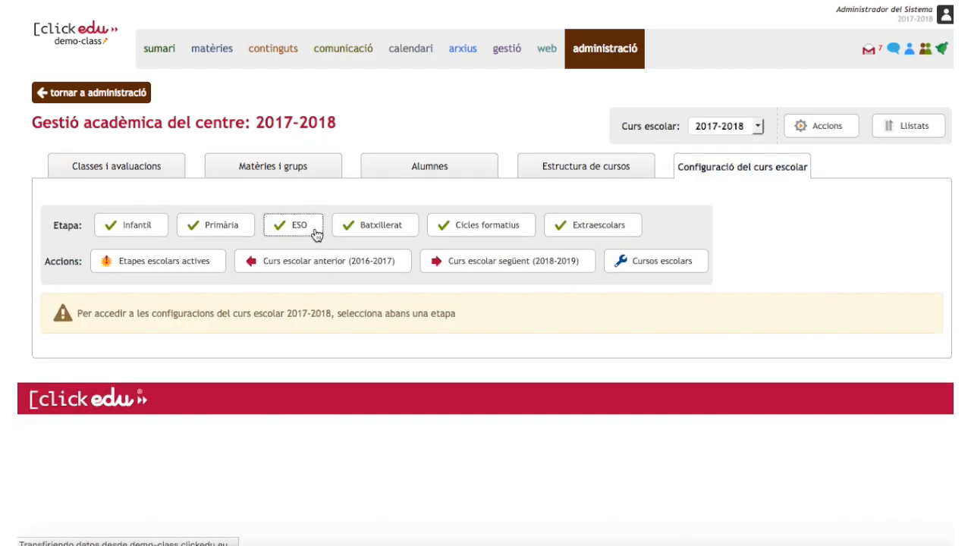
scroll(316, 235, "down", 2)
scroll(317, 232, "down", 20)
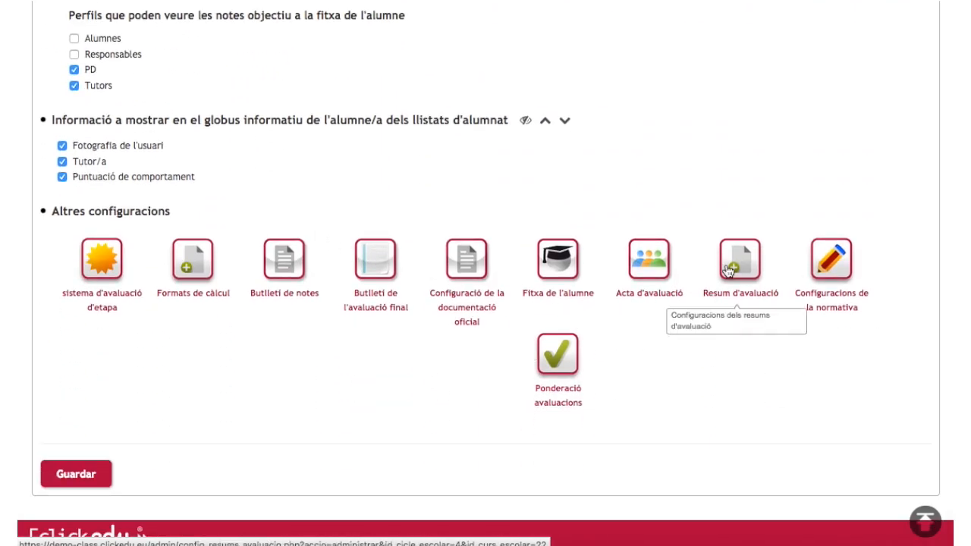
left_click(665, 260)
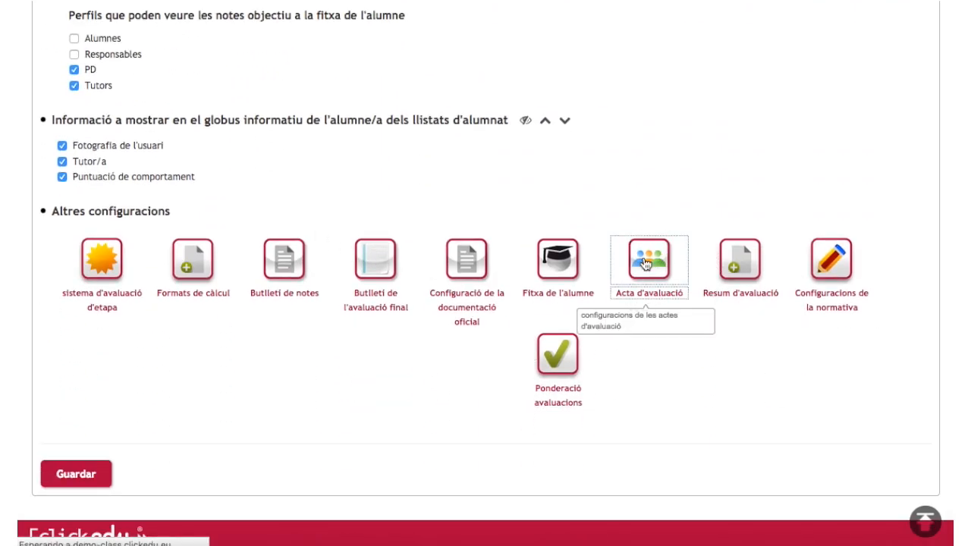
scroll(467, 368, "down", 7)
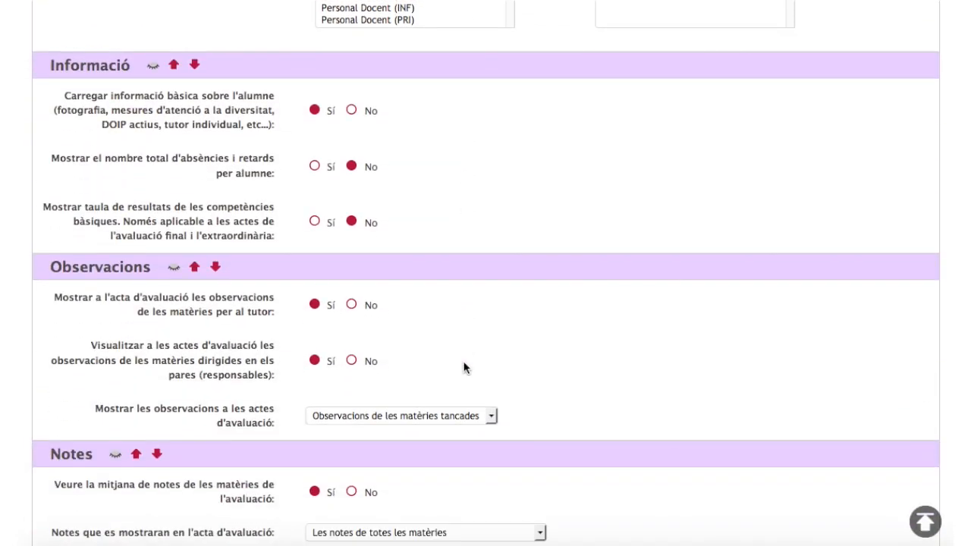